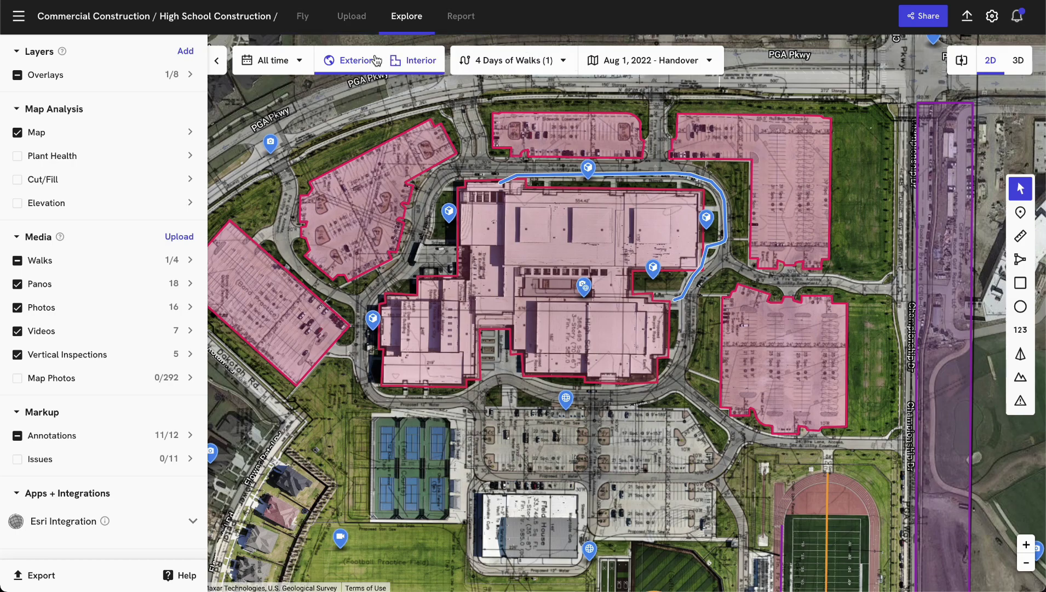
# Check the All time and 4 Days of Walks filters, then open the survey date list
pyautogui.click(272, 61)
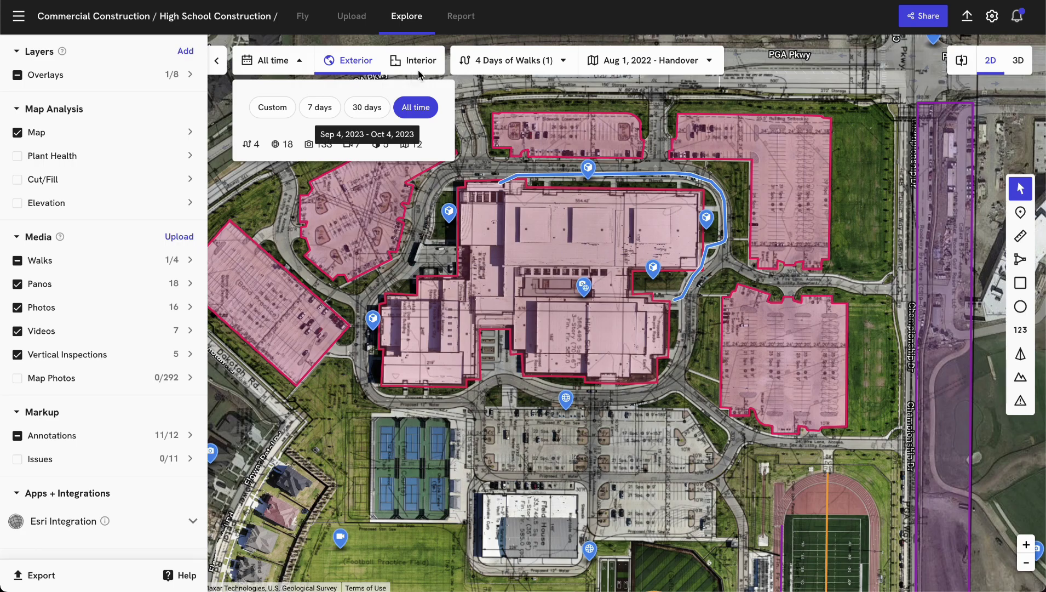
pyautogui.click(516, 66)
pyautogui.click(519, 68)
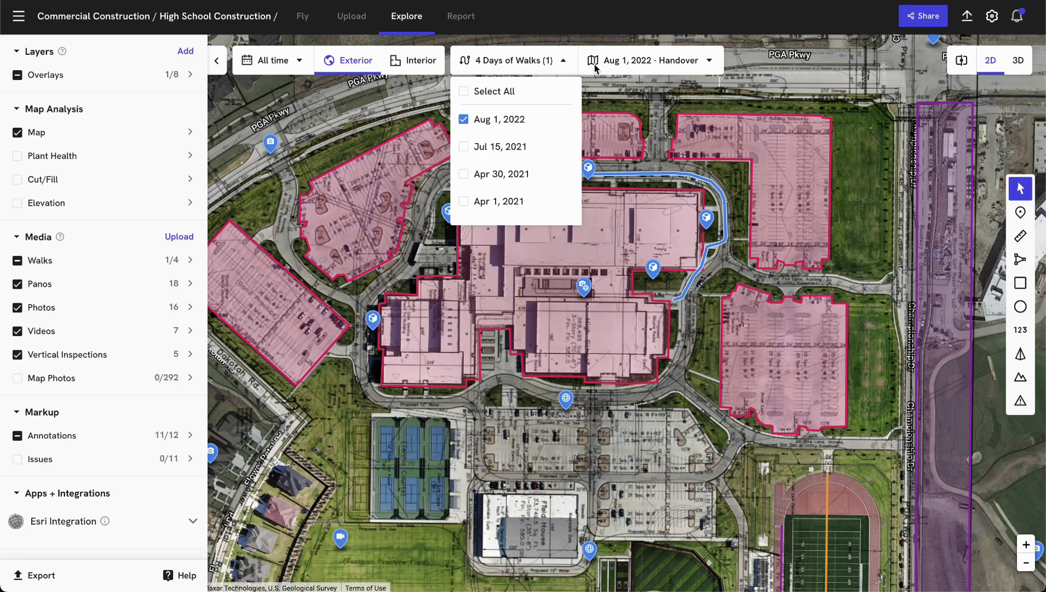
pyautogui.click(622, 65)
pyautogui.click(624, 65)
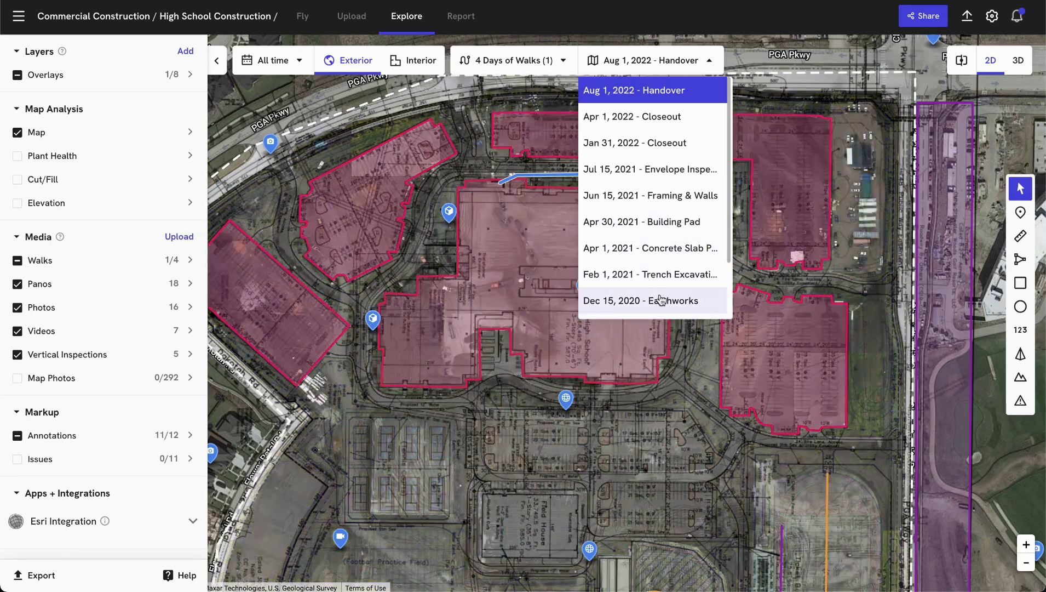
# Pick the Feb 1, 2021 - Trench Excavation & Footings survey from the date list
pyautogui.scroll(-3, 661, 299)
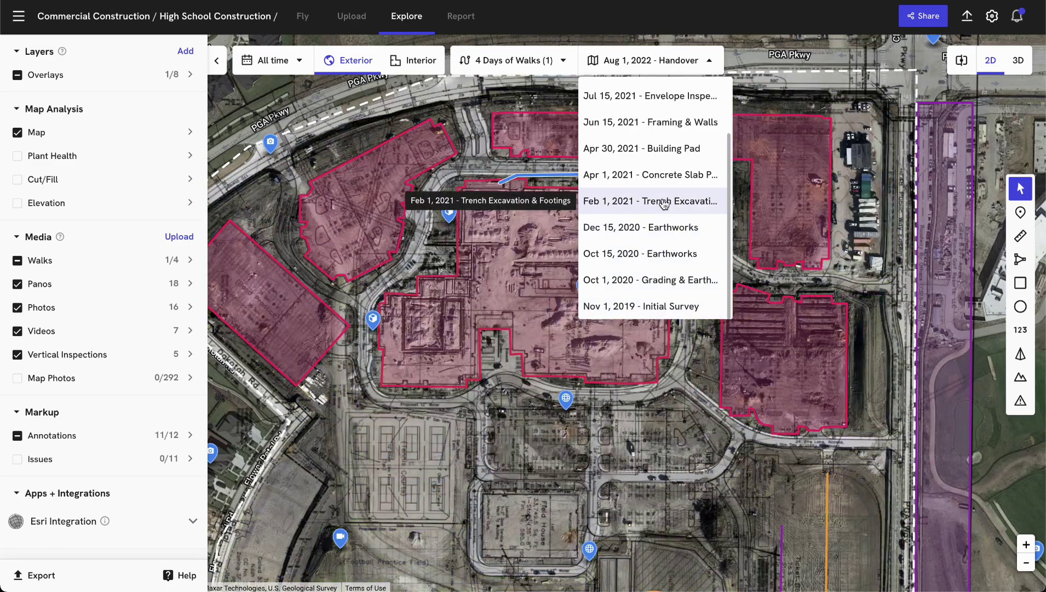
pyautogui.click(664, 204)
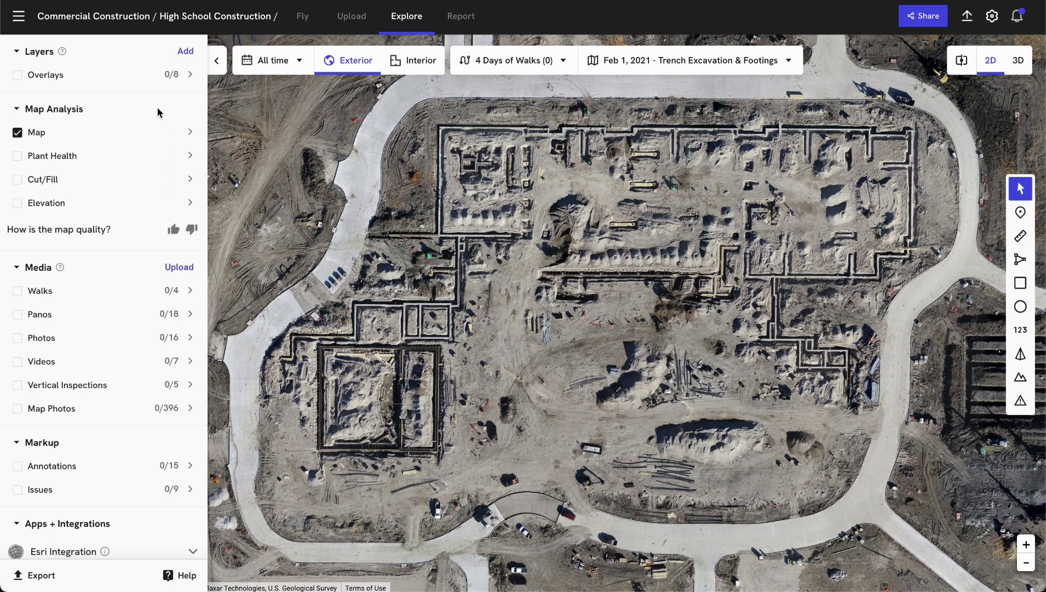
pyautogui.click(189, 52)
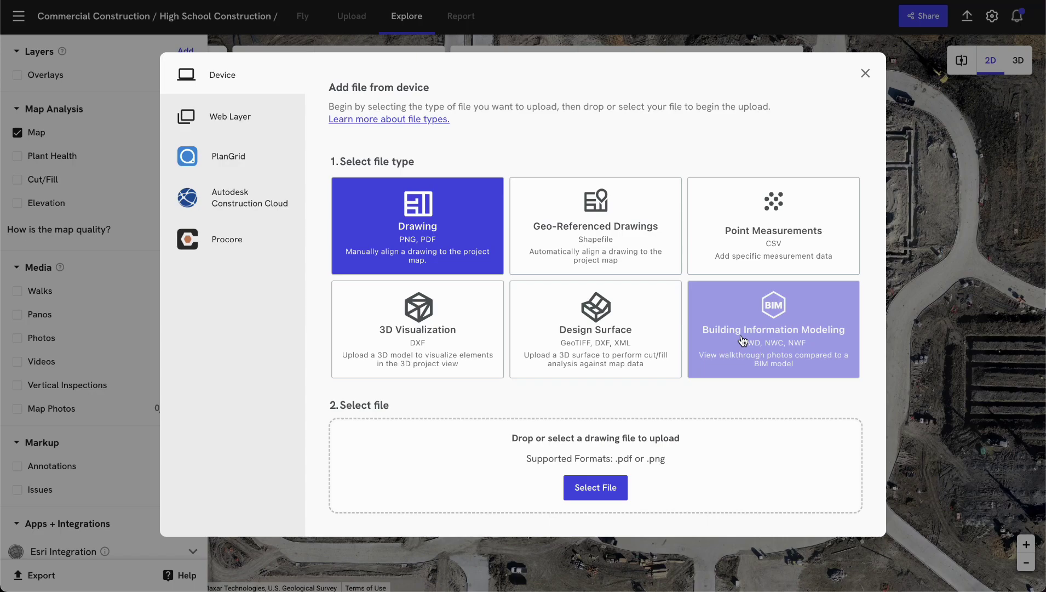
pyautogui.click(865, 73)
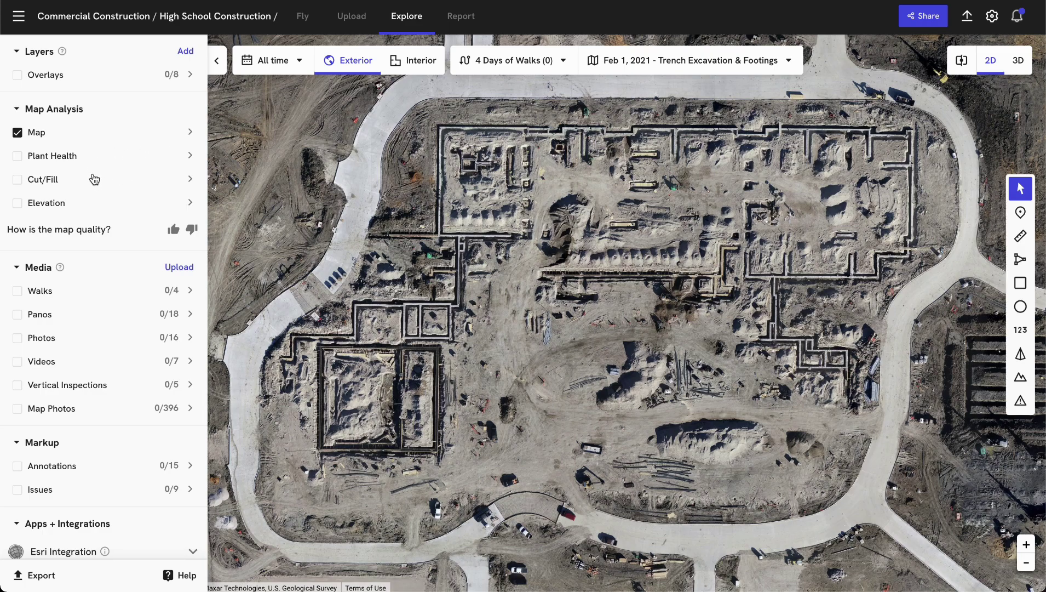
pyautogui.click(19, 204)
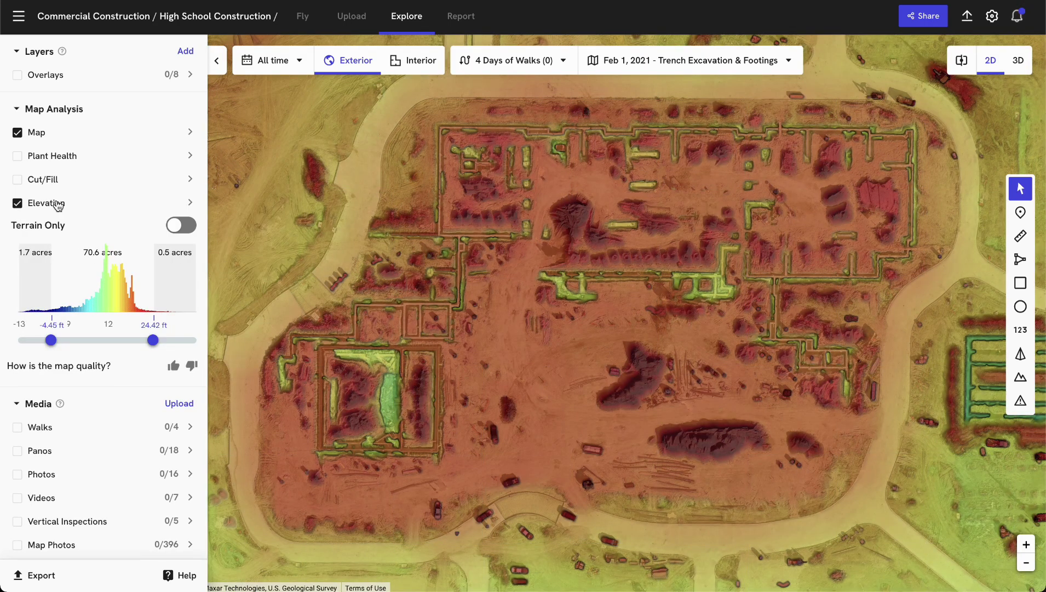
pyautogui.click(182, 227)
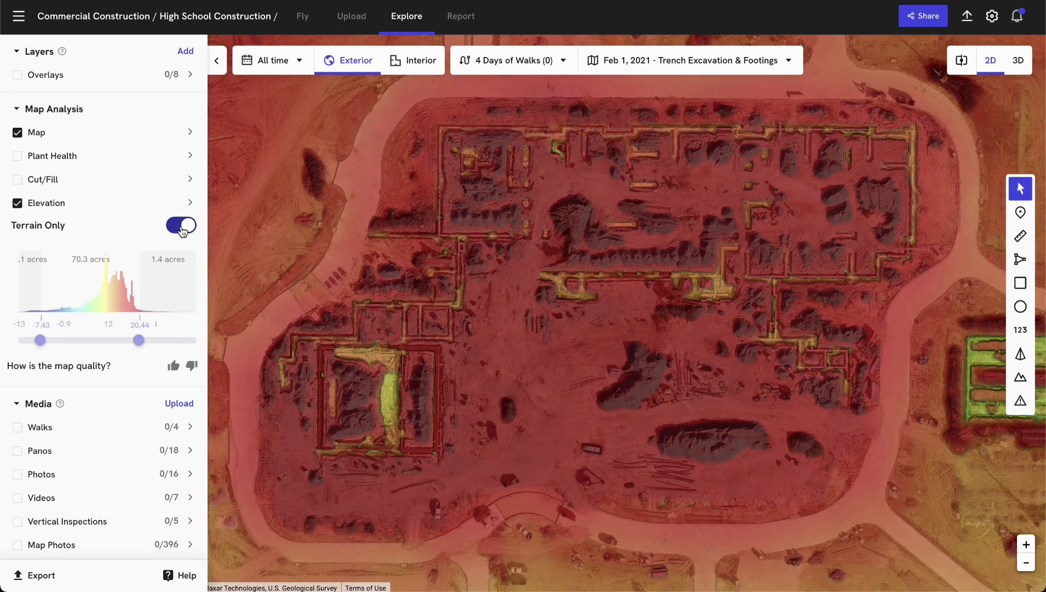
pyautogui.click(181, 225)
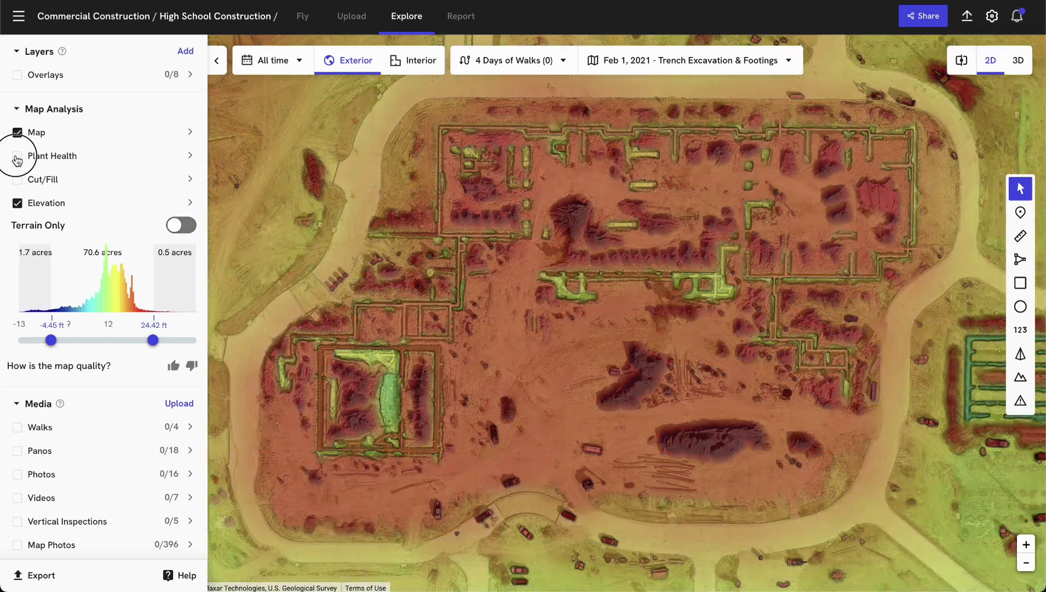
pyautogui.click(17, 158)
pyautogui.click(13, 317)
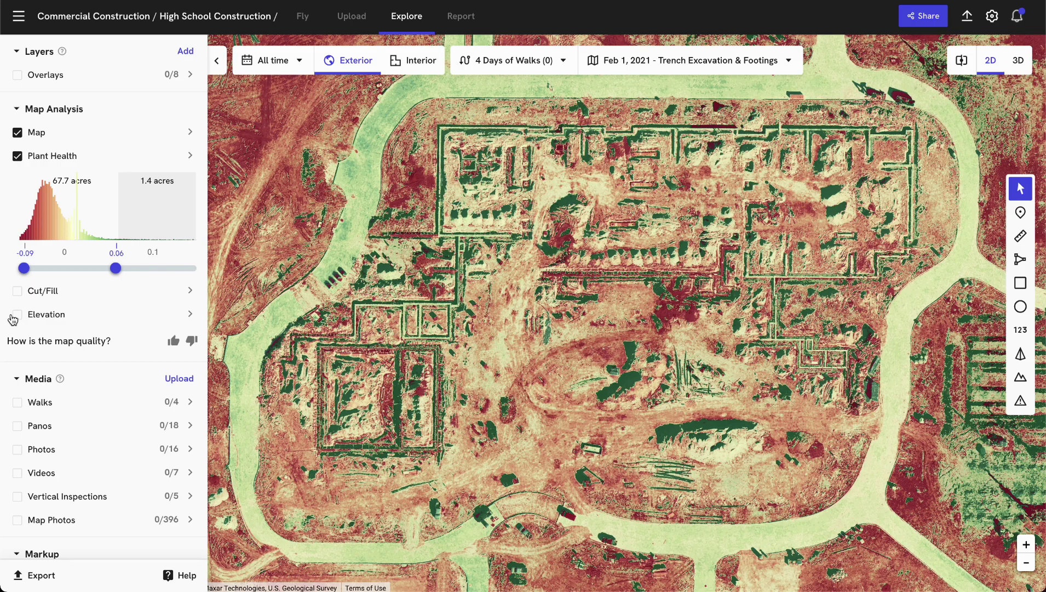
pyautogui.click(17, 158)
pyautogui.click(18, 179)
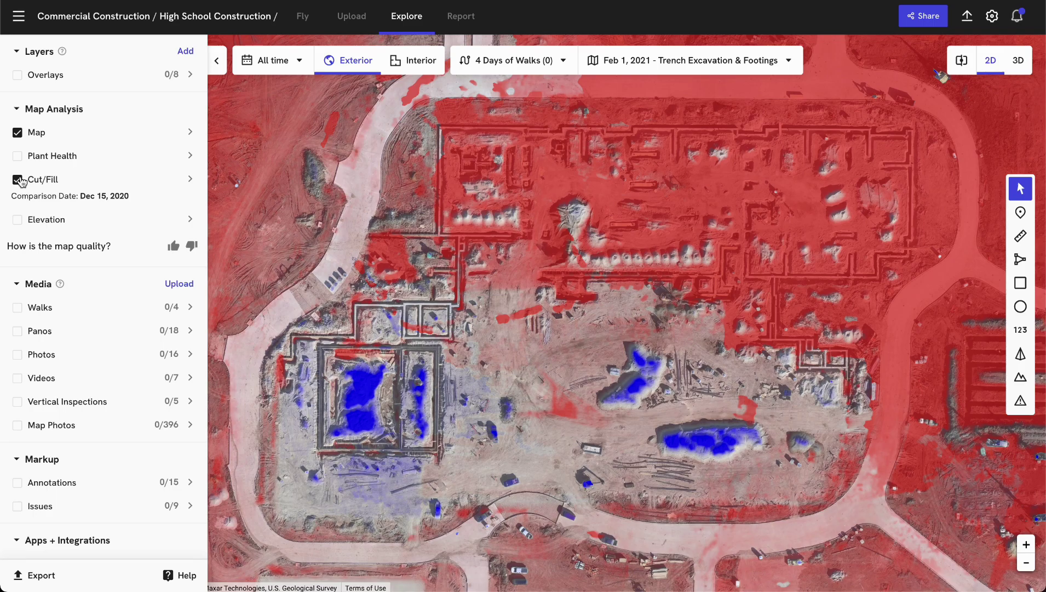
pyautogui.click(18, 179)
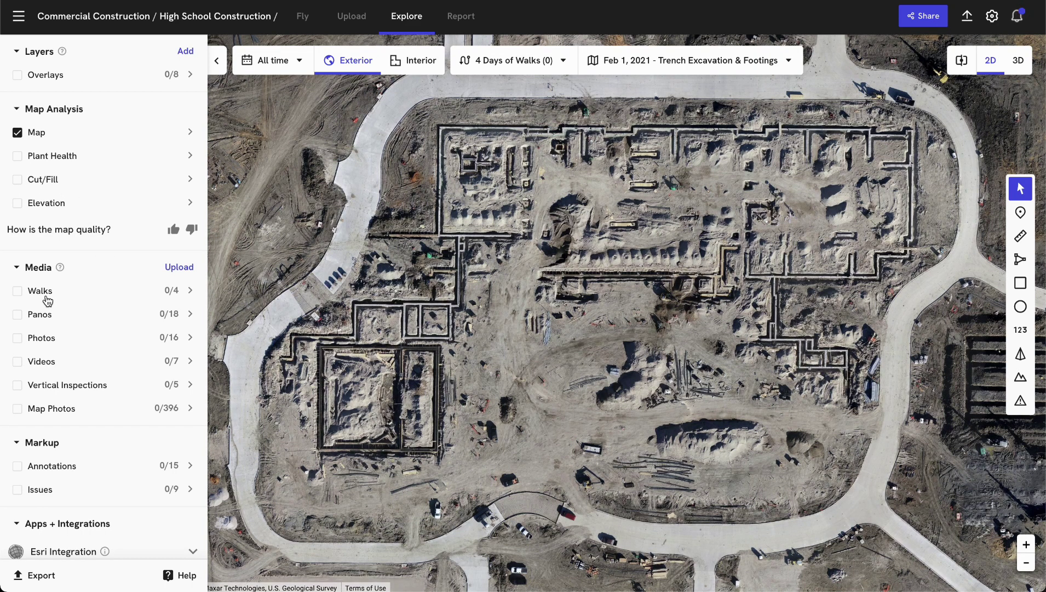
# Turn on Walks, Panos, Photos, Videos, Vertical Inspections, Annotations and Issues layers
pyautogui.click(19, 291)
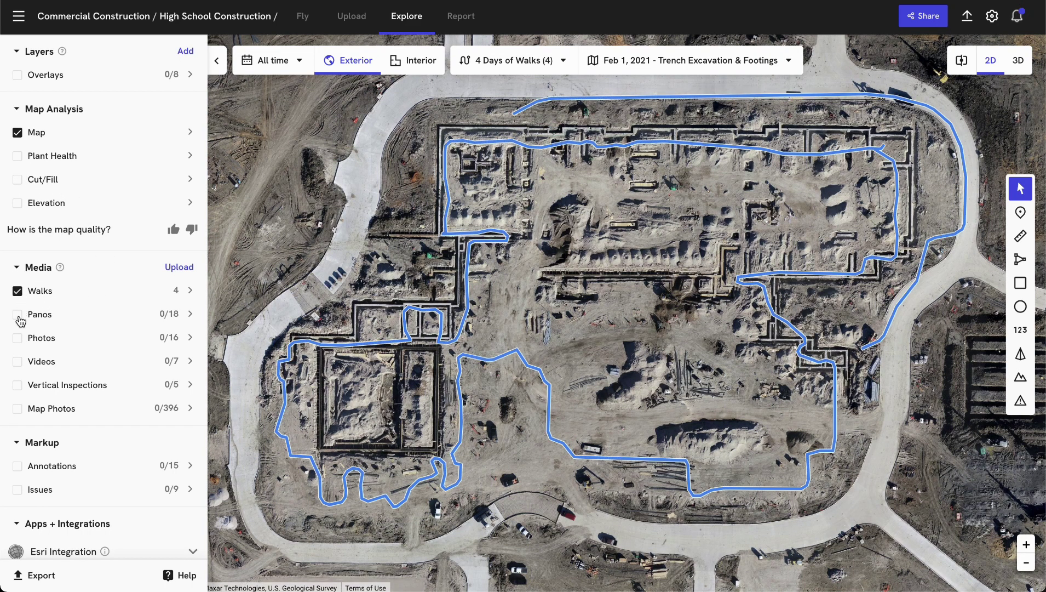
pyautogui.click(20, 316)
pyautogui.click(20, 338)
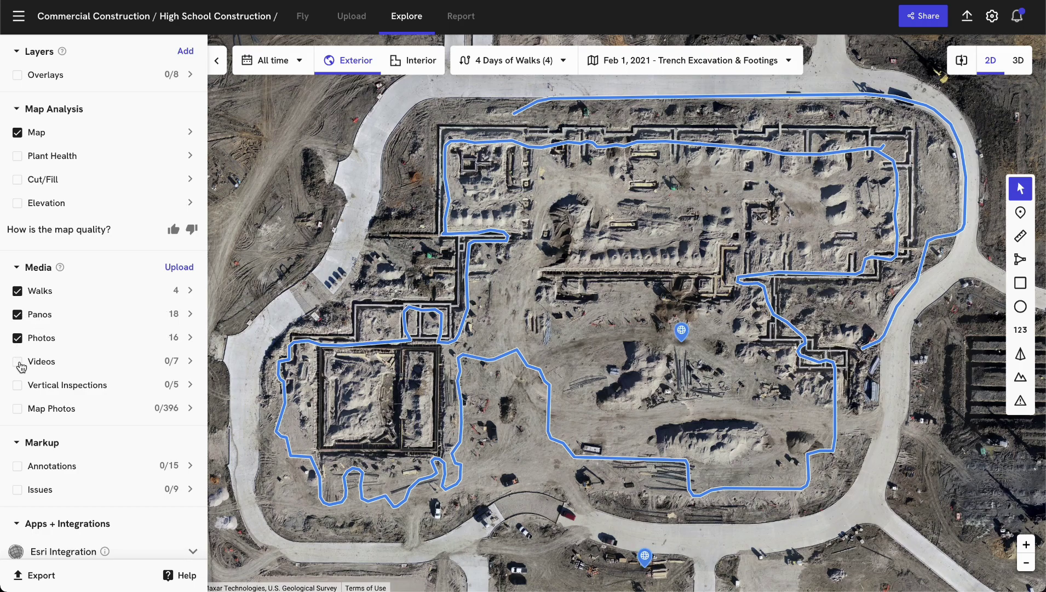
pyautogui.click(18, 361)
pyautogui.click(19, 386)
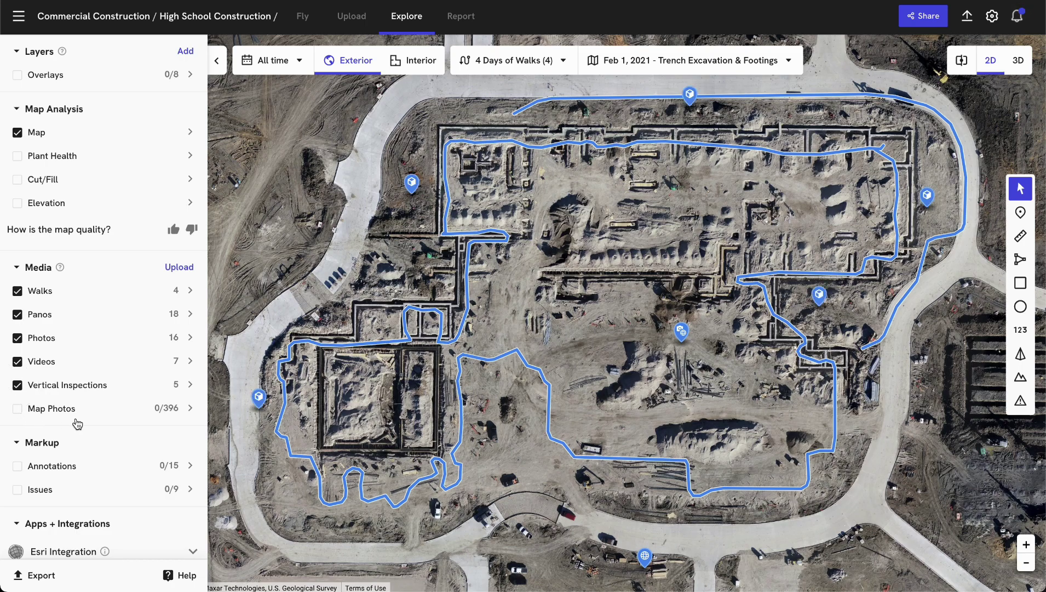
pyautogui.click(19, 467)
pyautogui.click(18, 489)
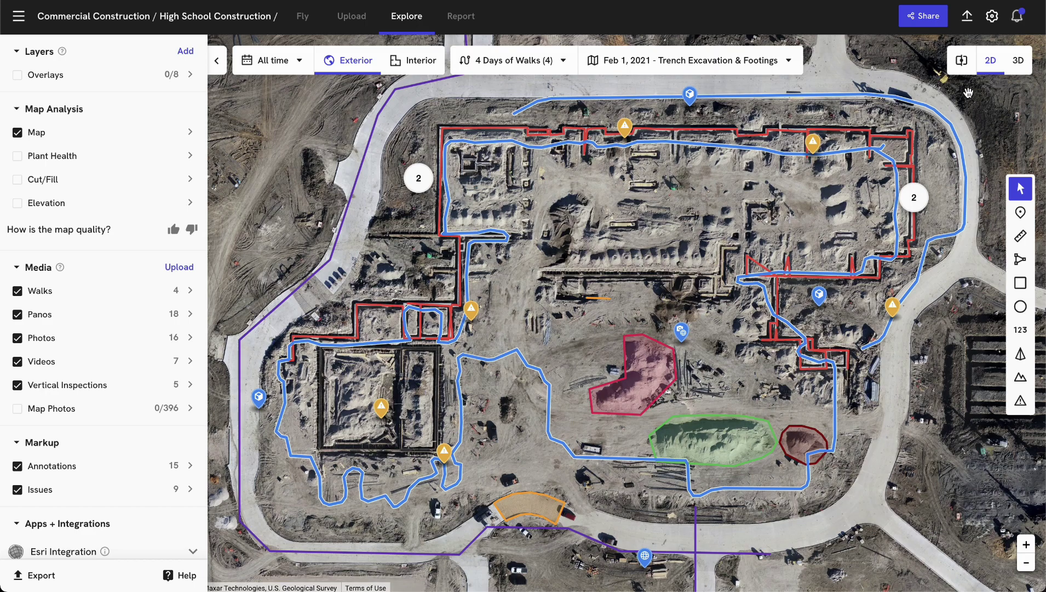
pyautogui.click(960, 65)
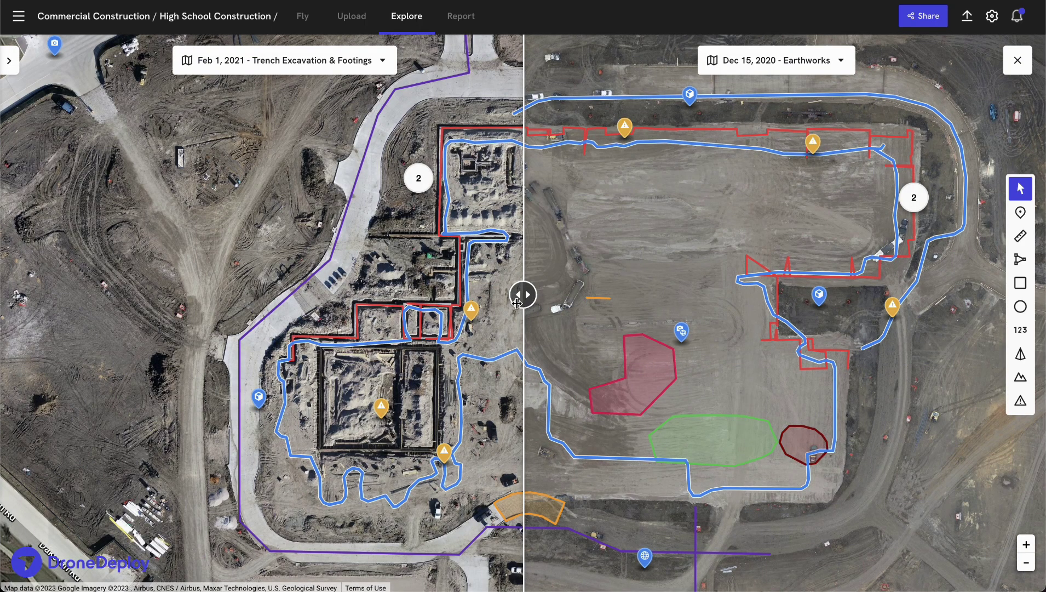
pyautogui.moveTo(521, 296); pyautogui.dragTo(569, 297)
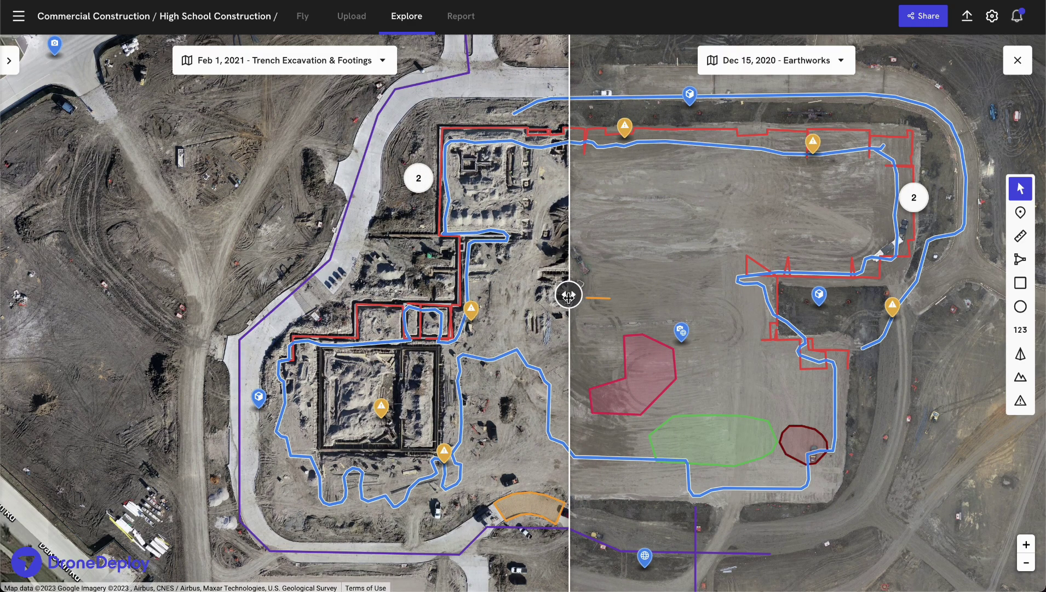
pyautogui.click(1015, 65)
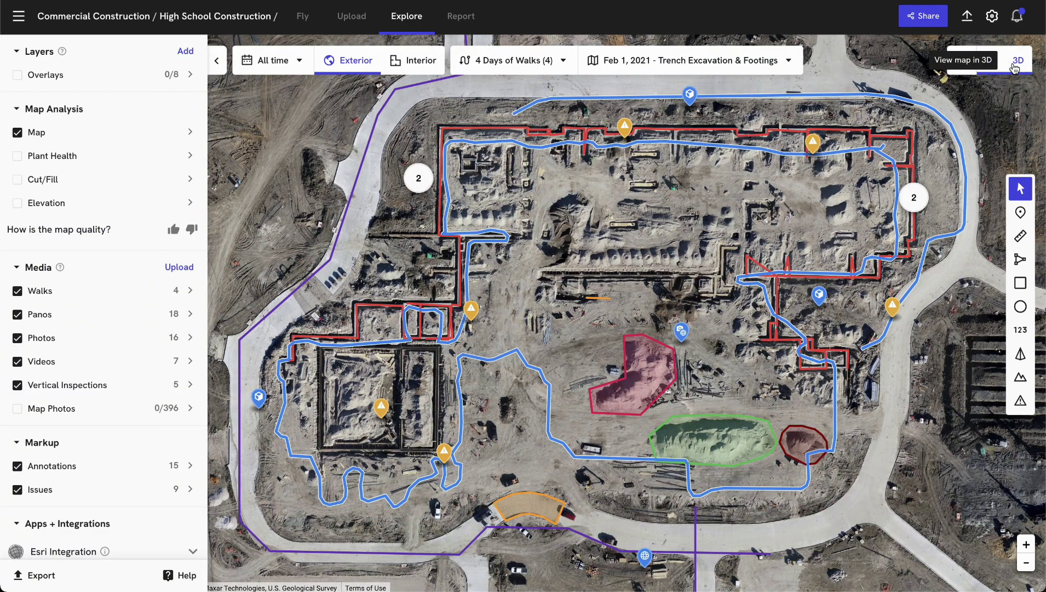
# Switch the site map to 3D and orbit it to a tilted view
pyautogui.click(1014, 65)
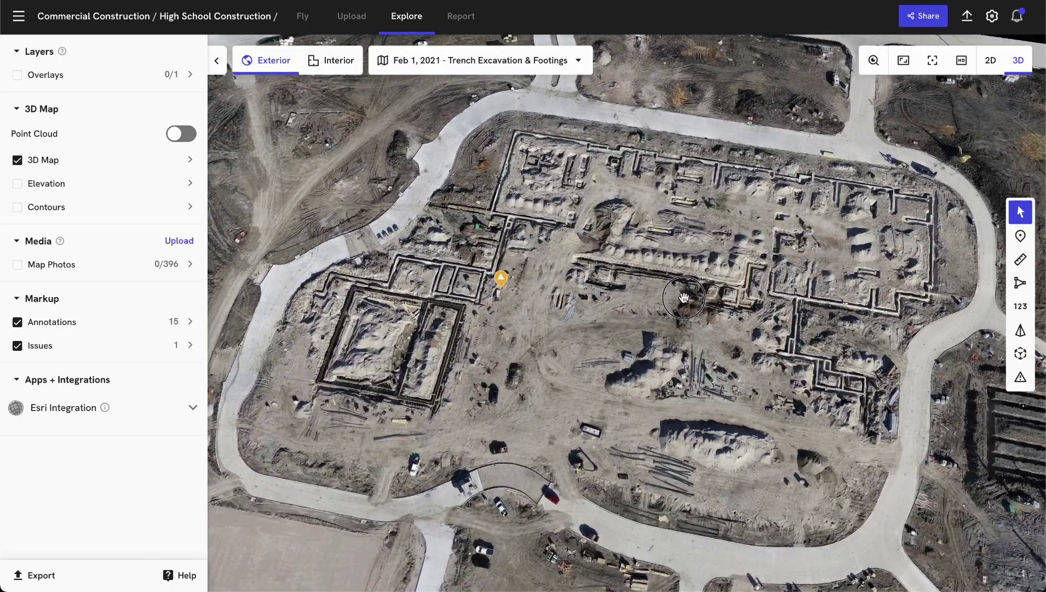
pyautogui.moveTo(685, 298); pyautogui.dragTo(715, 296)
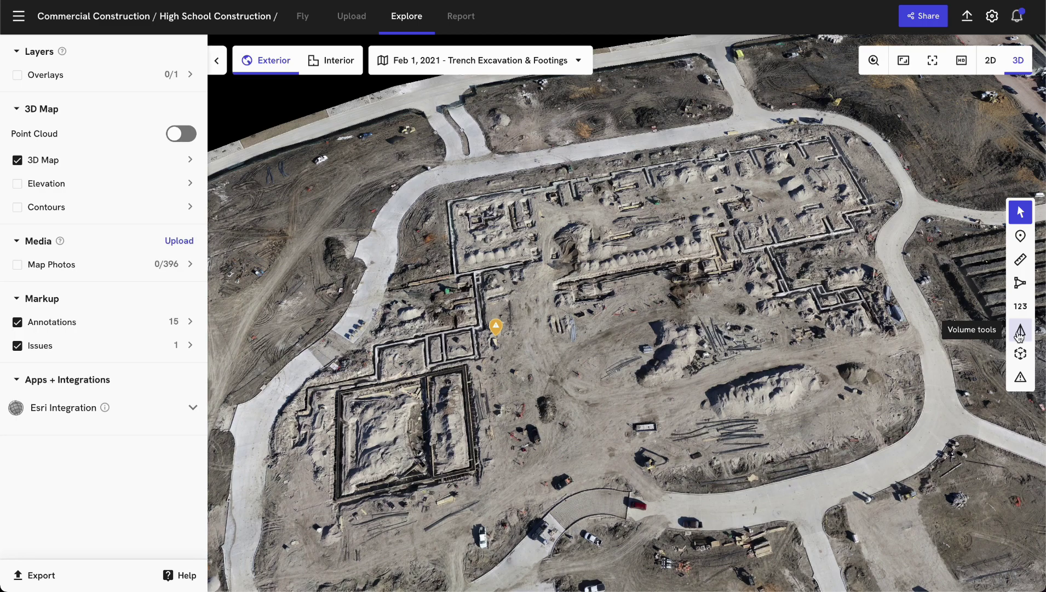
pyautogui.moveTo(767, 360); pyautogui.dragTo(716, 357)
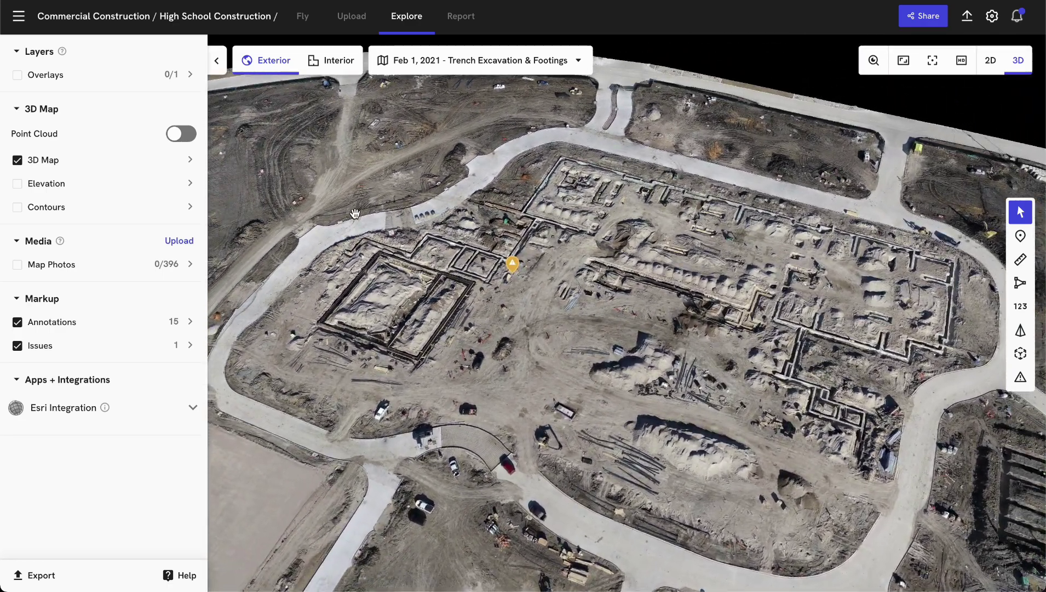
# Preview elevation colouring and contour lines, then hide both and show the building overlay
pyautogui.click(17, 184)
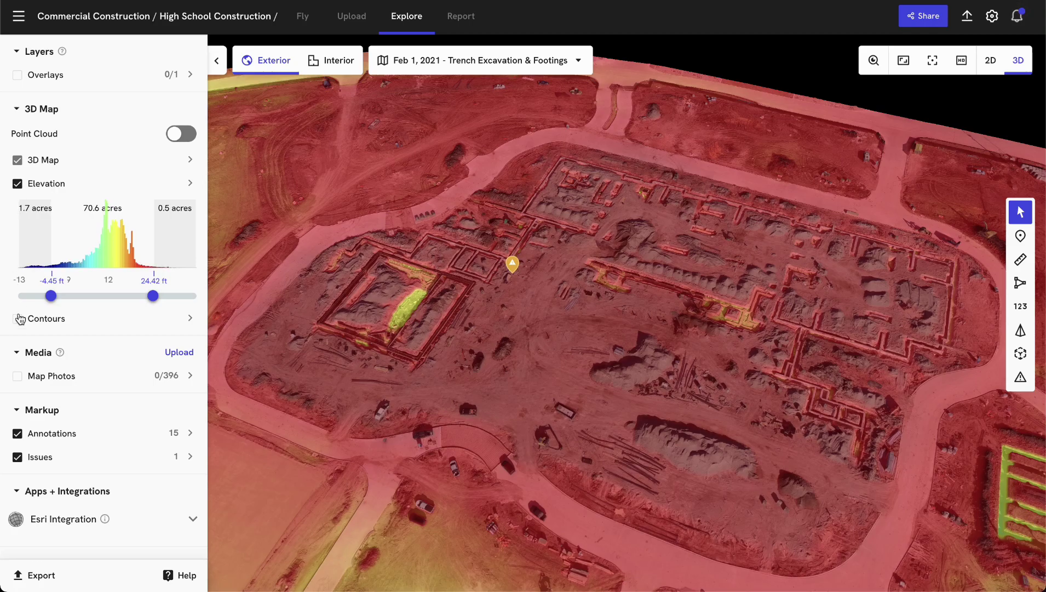
pyautogui.click(17, 318)
pyautogui.moveTo(570, 414); pyautogui.dragTo(654, 421)
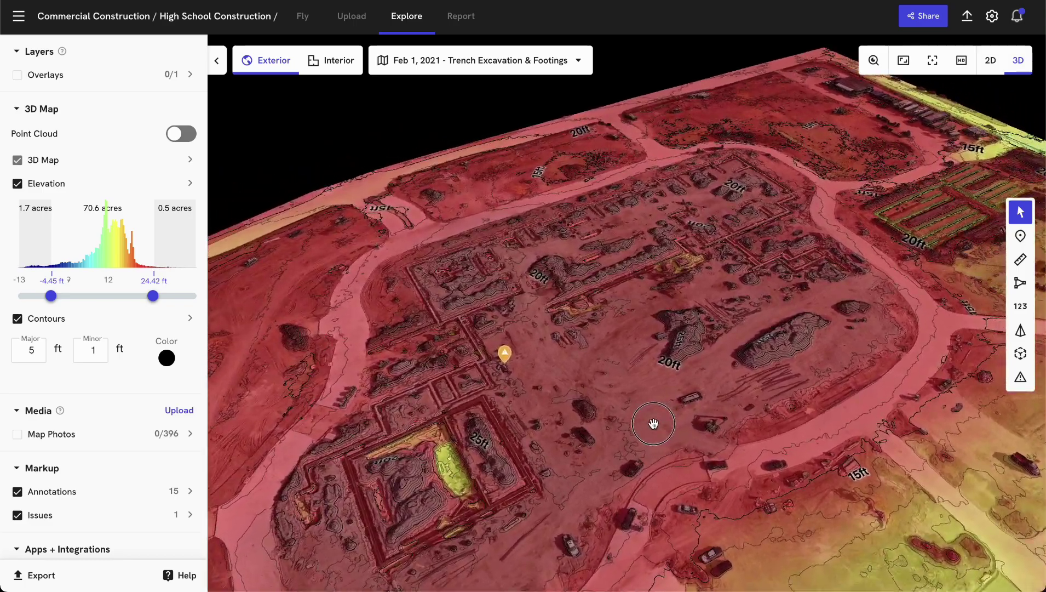
pyautogui.click(17, 184)
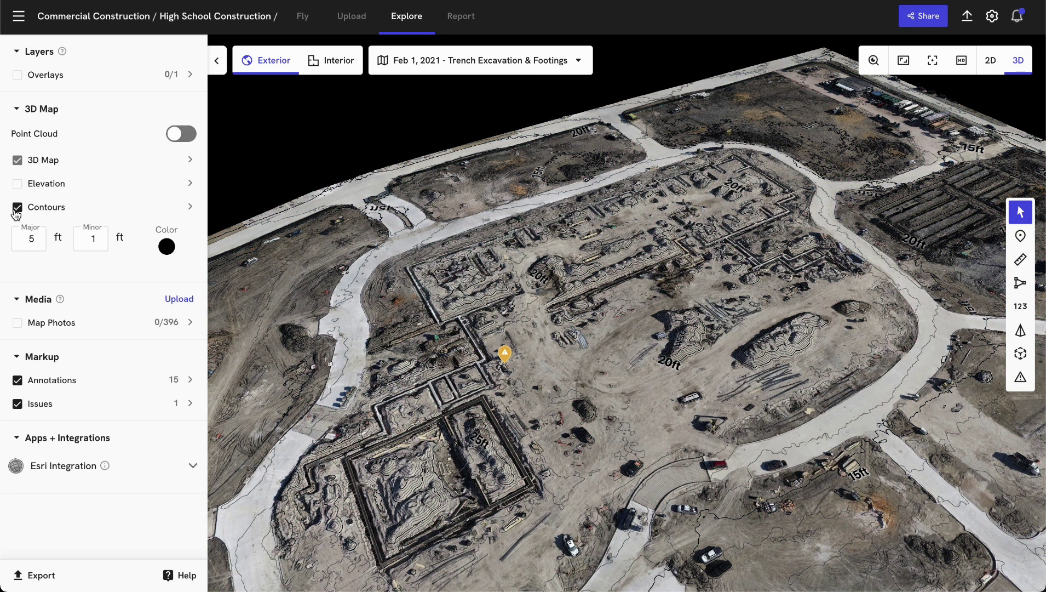
pyautogui.click(17, 207)
pyautogui.click(17, 75)
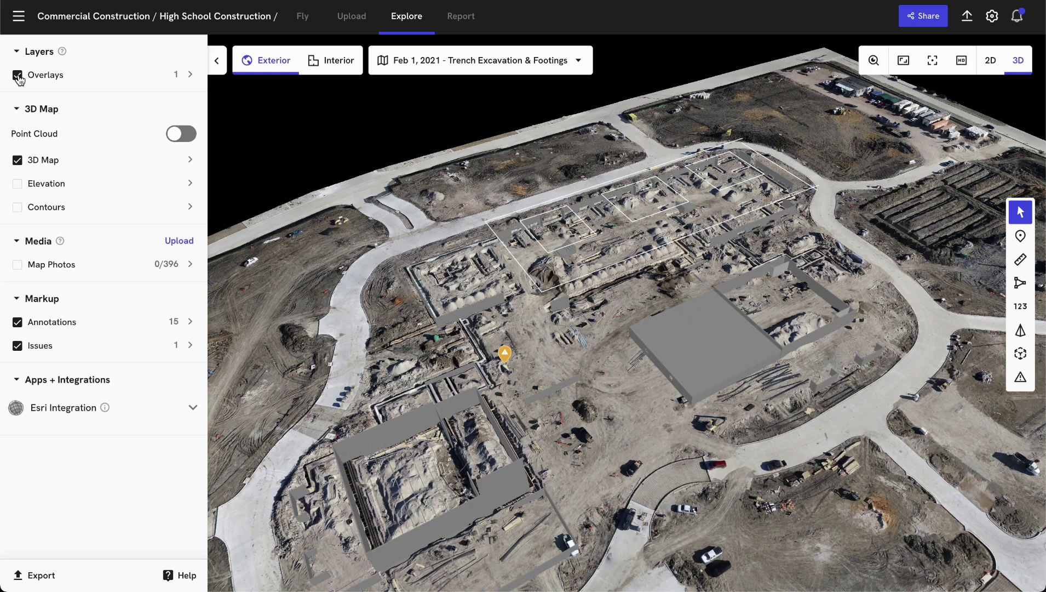
# Orbit and zoom over the walled excavation under the building overlay, then turn the overlay off
pyautogui.moveTo(579, 484); pyautogui.dragTo(629, 392)
pyautogui.moveTo(523, 394); pyautogui.dragTo(635, 450)
pyautogui.scroll(5, 525, 399)
pyautogui.scroll(10, 635, 449)
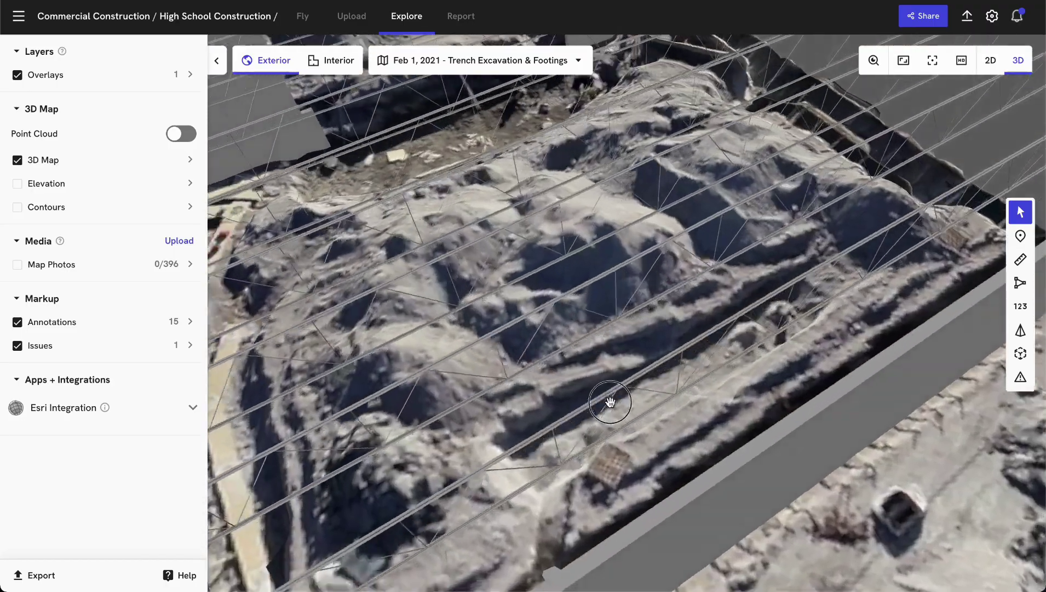
pyautogui.scroll(-10, 545, 386)
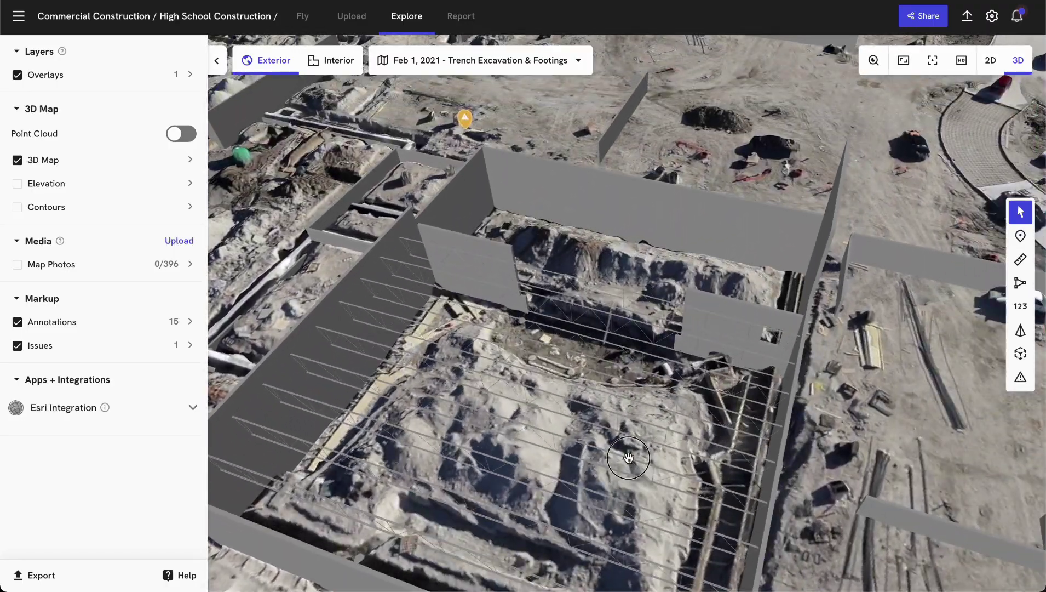
pyautogui.scroll(-5, 682, 404)
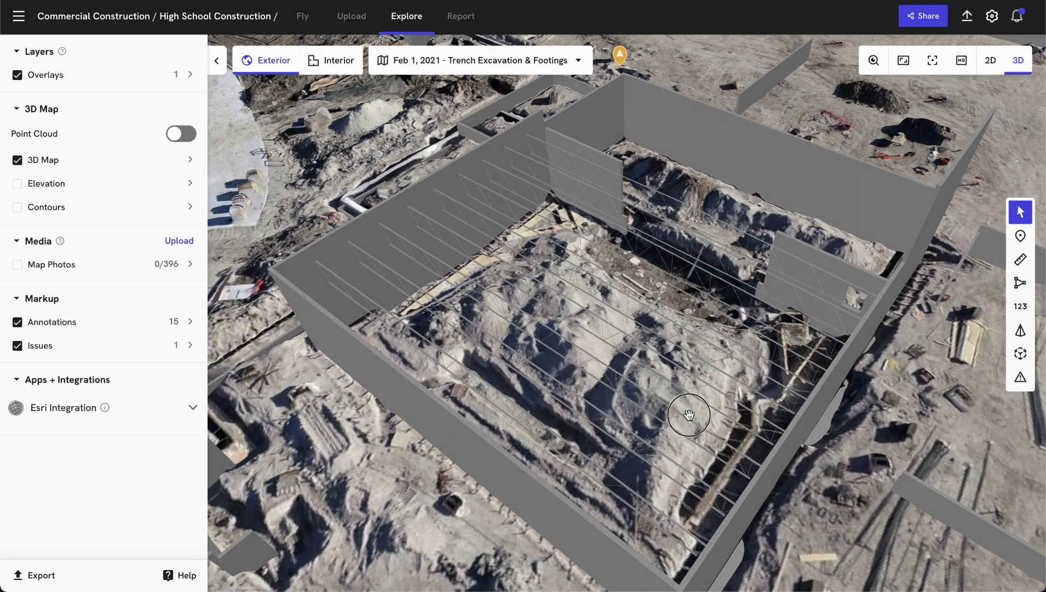
pyautogui.scroll(3, 676, 409)
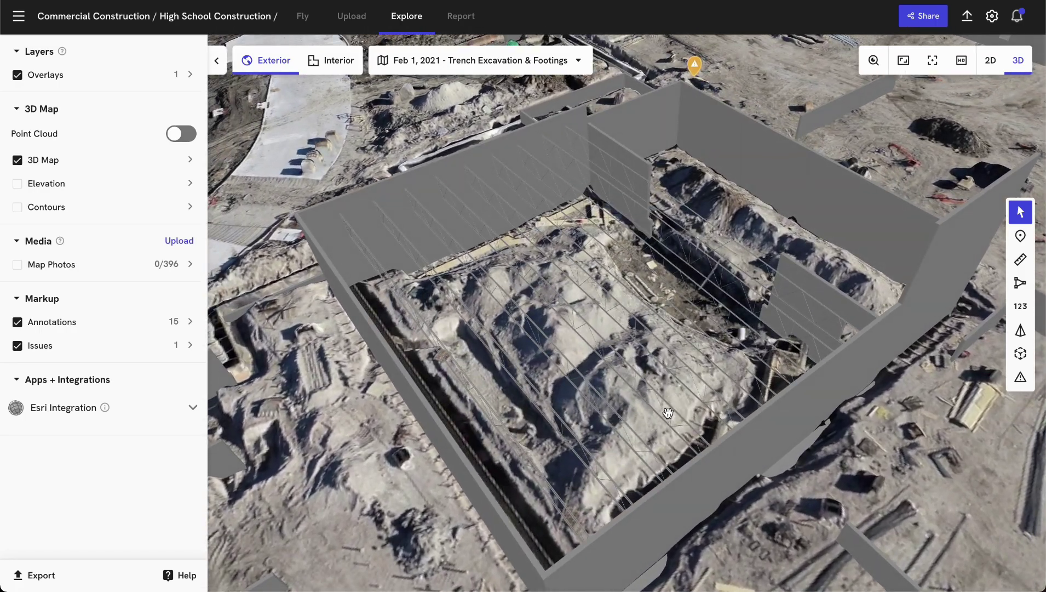
pyautogui.scroll(-10, 668, 412)
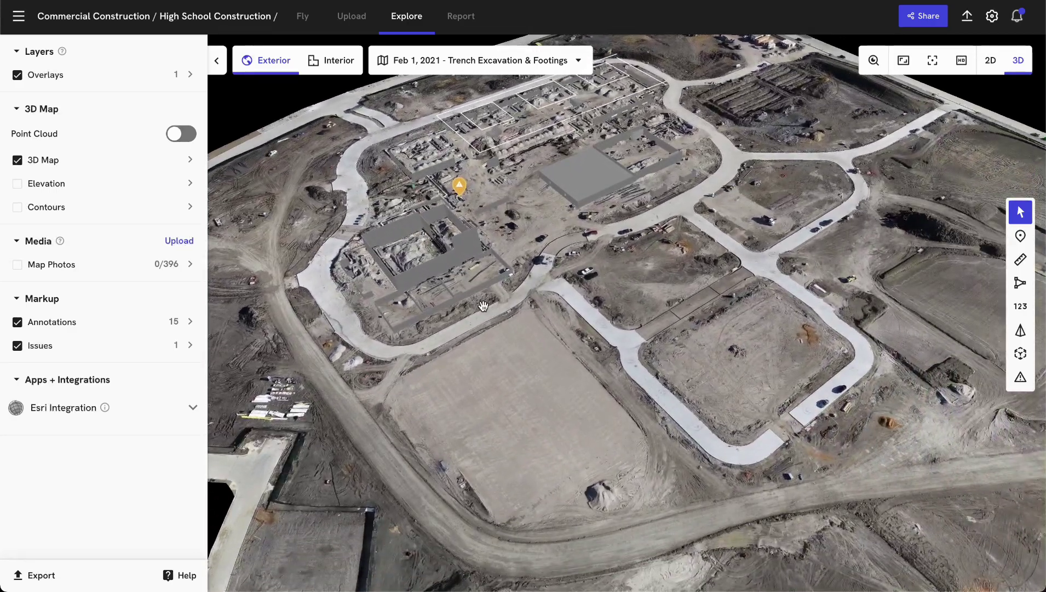
pyautogui.click(17, 75)
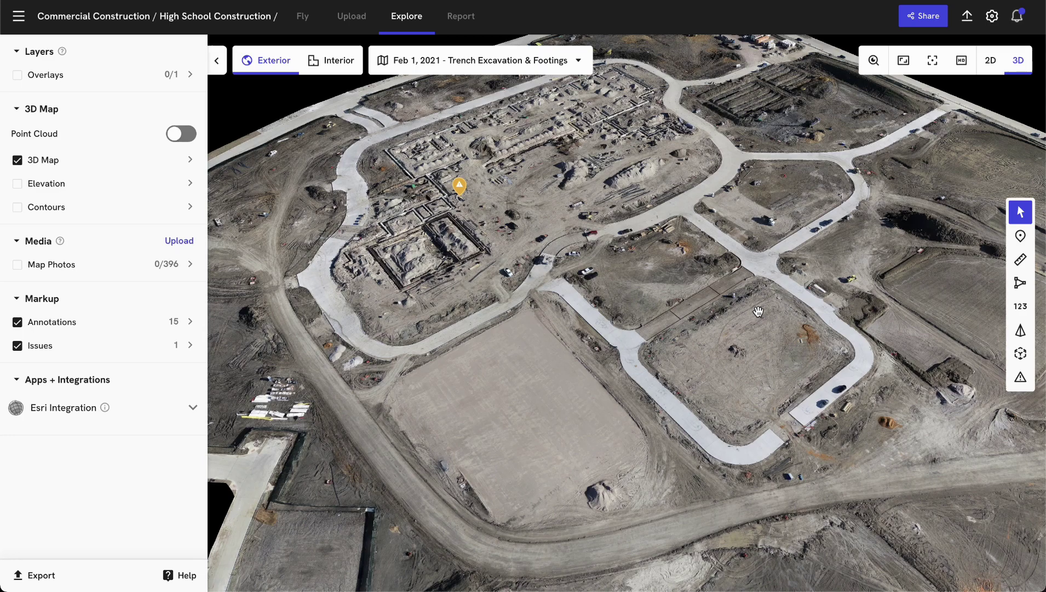
# Inspect the 3D model, zoom to the footings and pick a spot to list its 9 photos
pyautogui.click(874, 61)
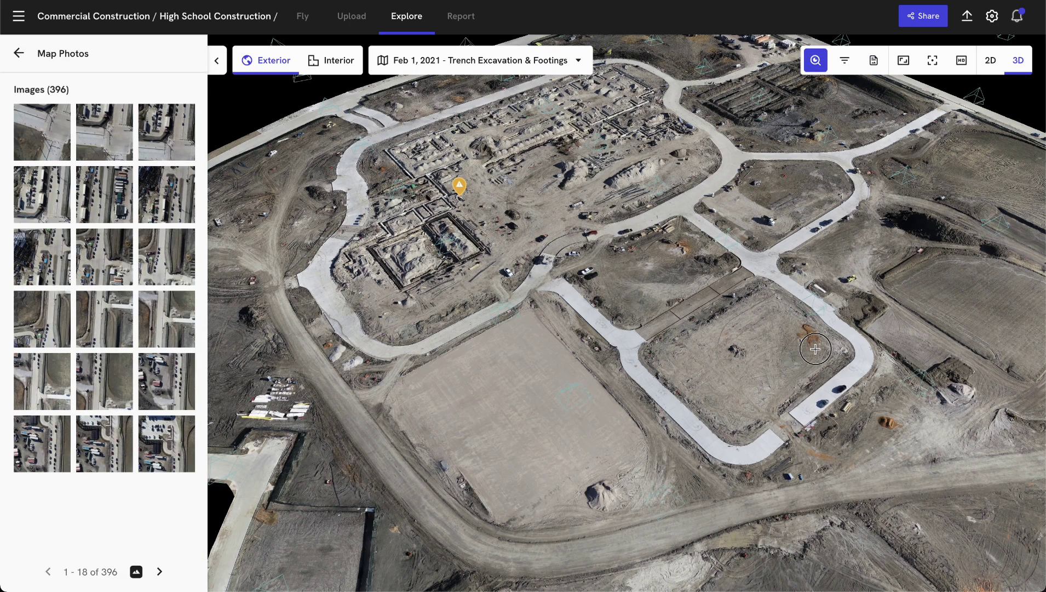
pyautogui.scroll(5, 822, 328)
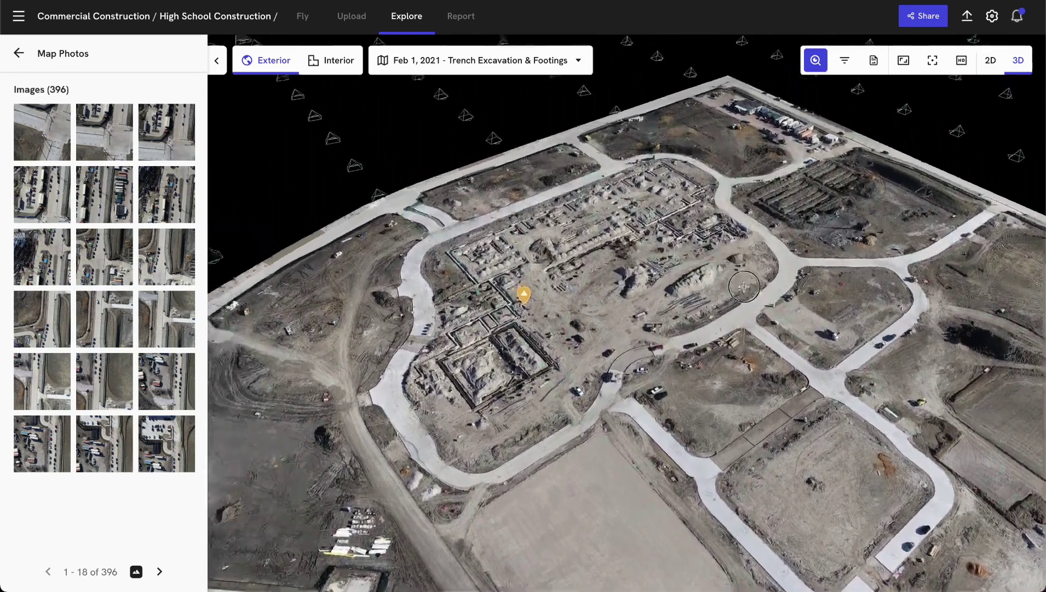
pyautogui.scroll(5, 621, 302)
pyautogui.scroll(-3, 621, 302)
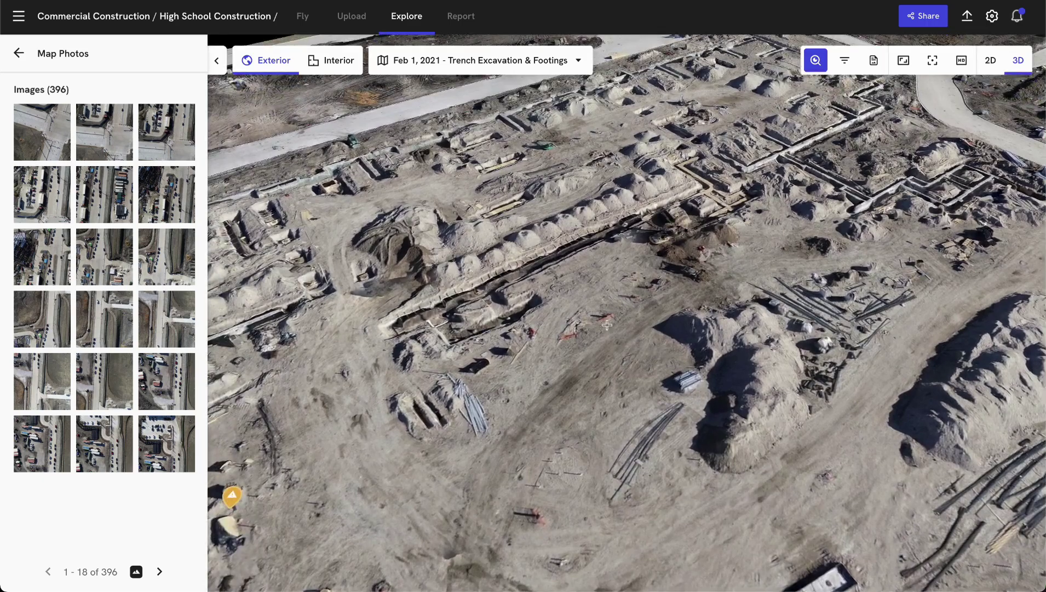
pyautogui.click(527, 219)
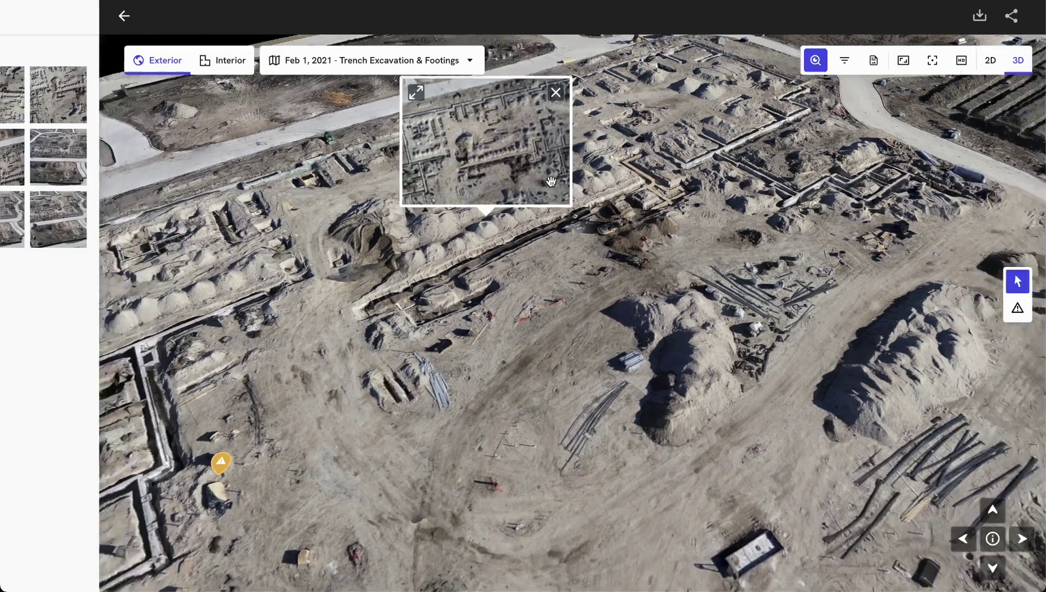
# Box the green excavator in the enlarged photo as Observation 797 and return to the map
pyautogui.click(550, 181)
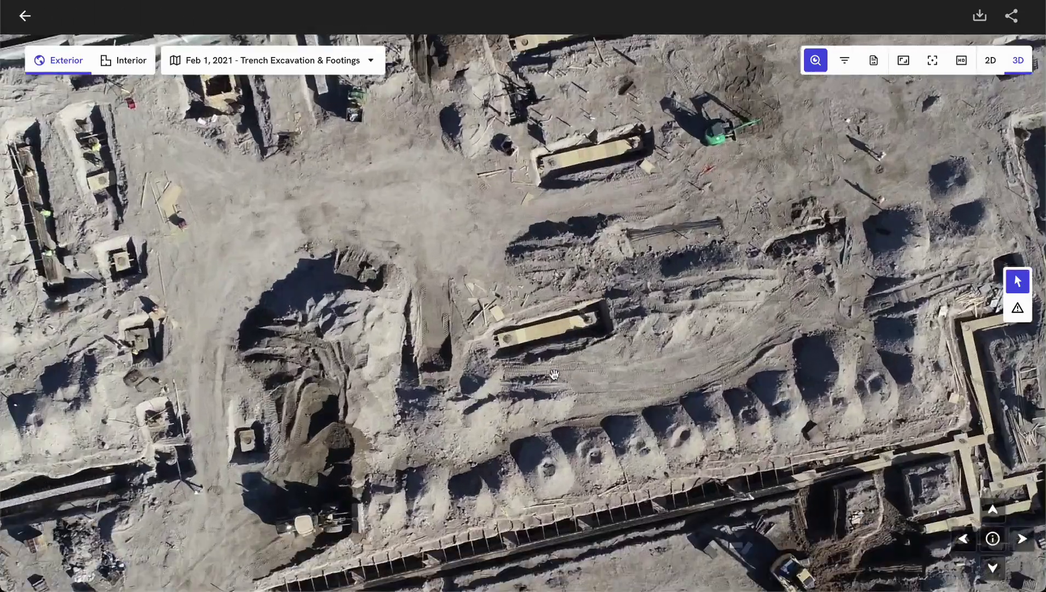
pyautogui.moveTo(563, 314); pyautogui.dragTo(518, 452)
pyautogui.scroll(3, 649, 325)
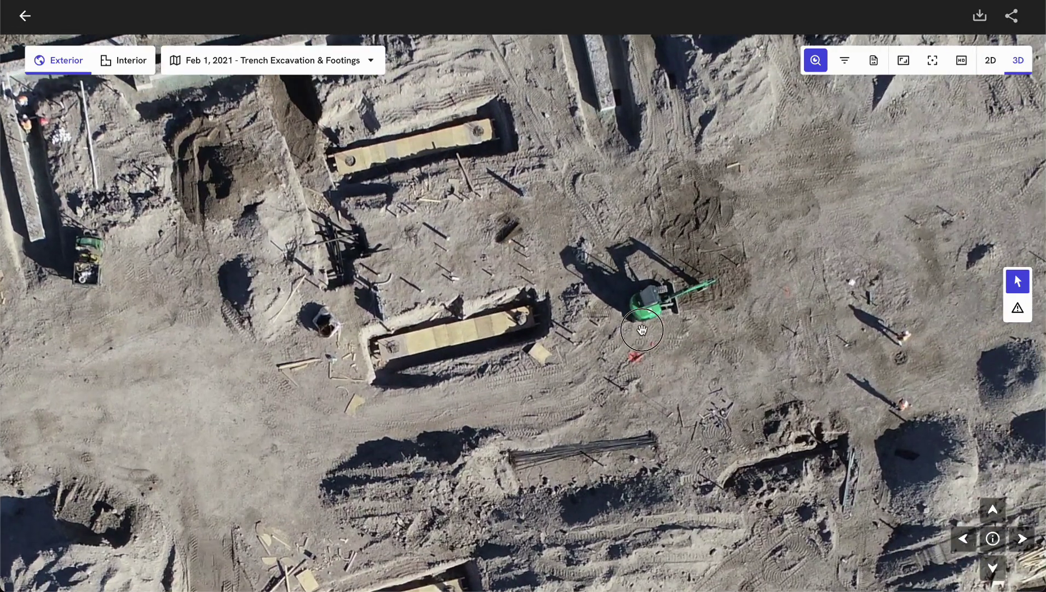
pyautogui.click(1018, 308)
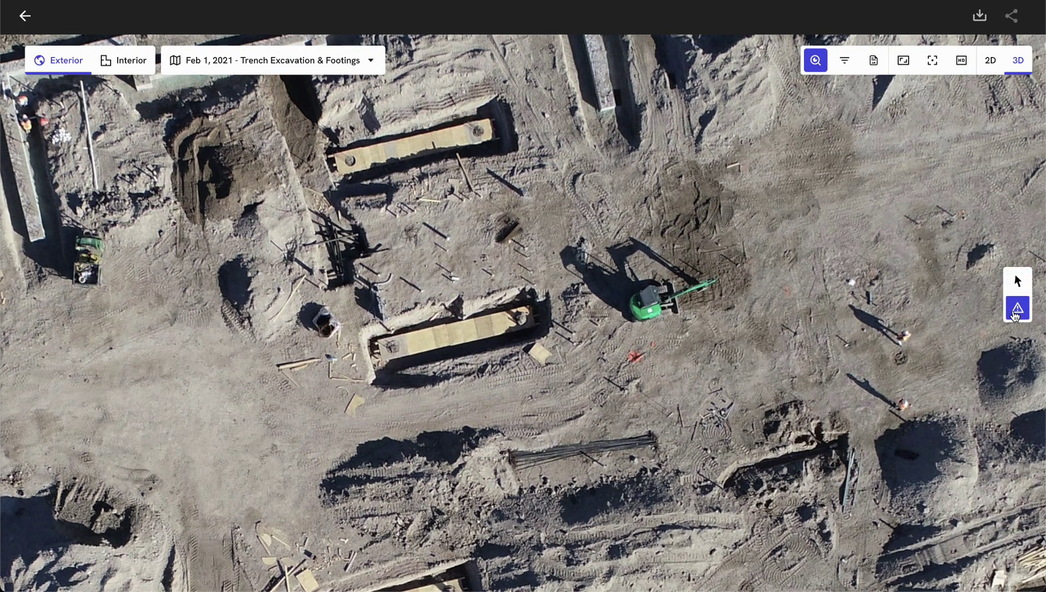
pyautogui.moveTo(598, 261); pyautogui.dragTo(727, 342)
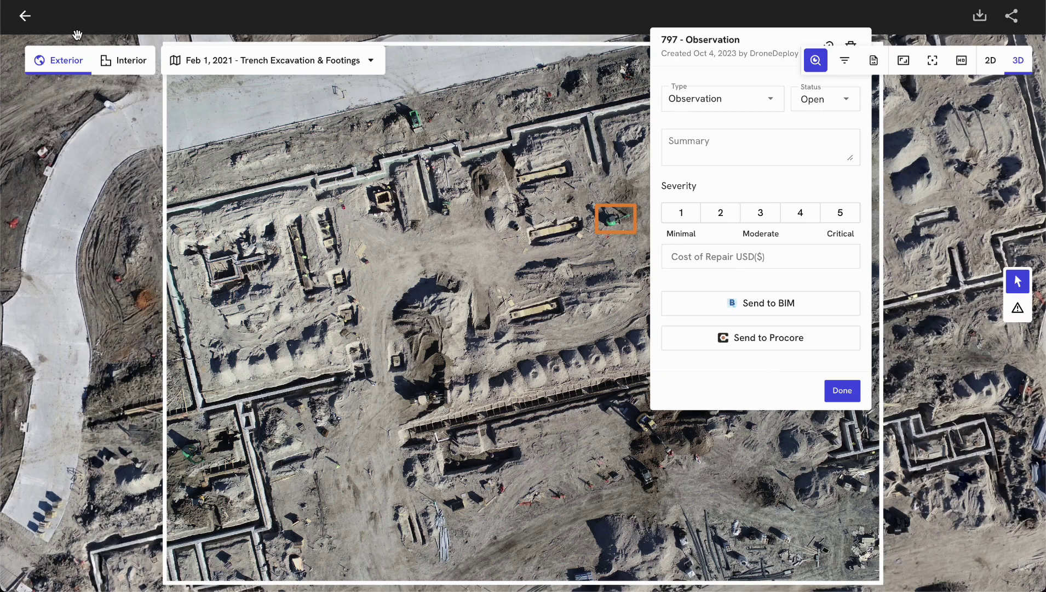
pyautogui.click(24, 16)
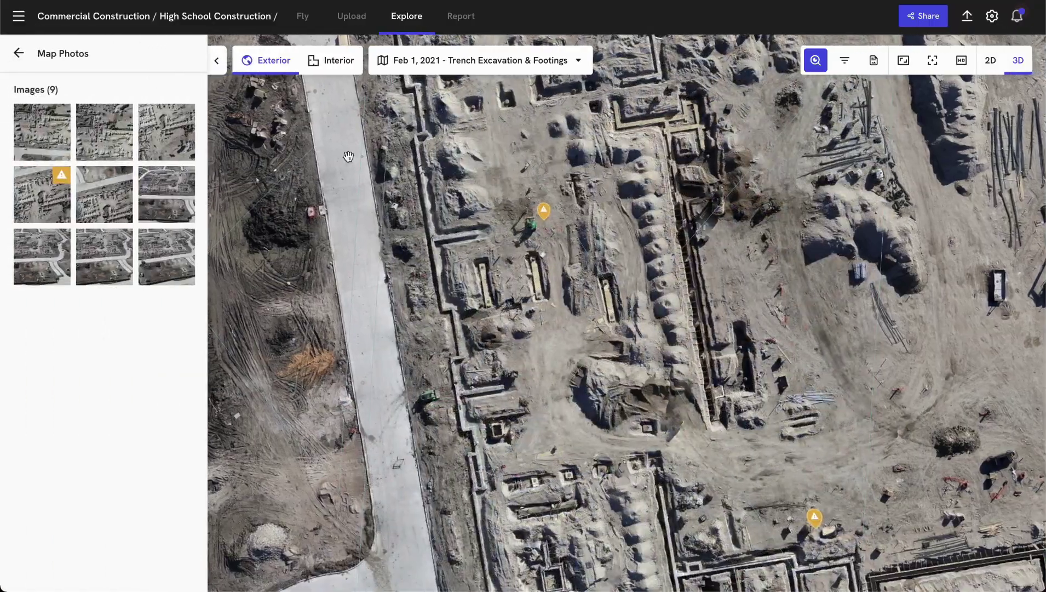
# Go back from Map Photos to the layers and open the Exports panel
pyautogui.click(19, 53)
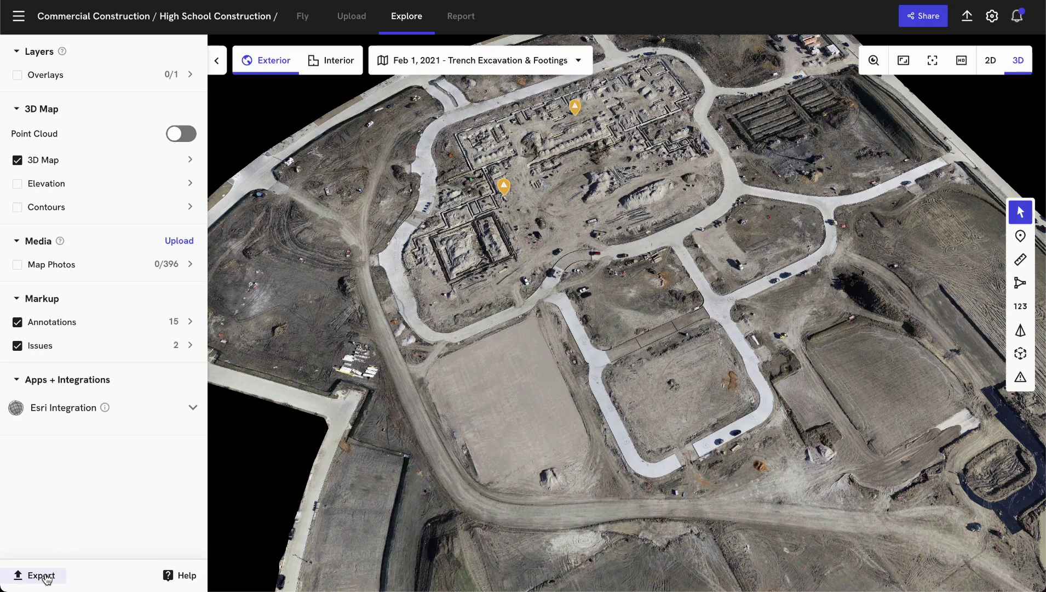
pyautogui.click(46, 577)
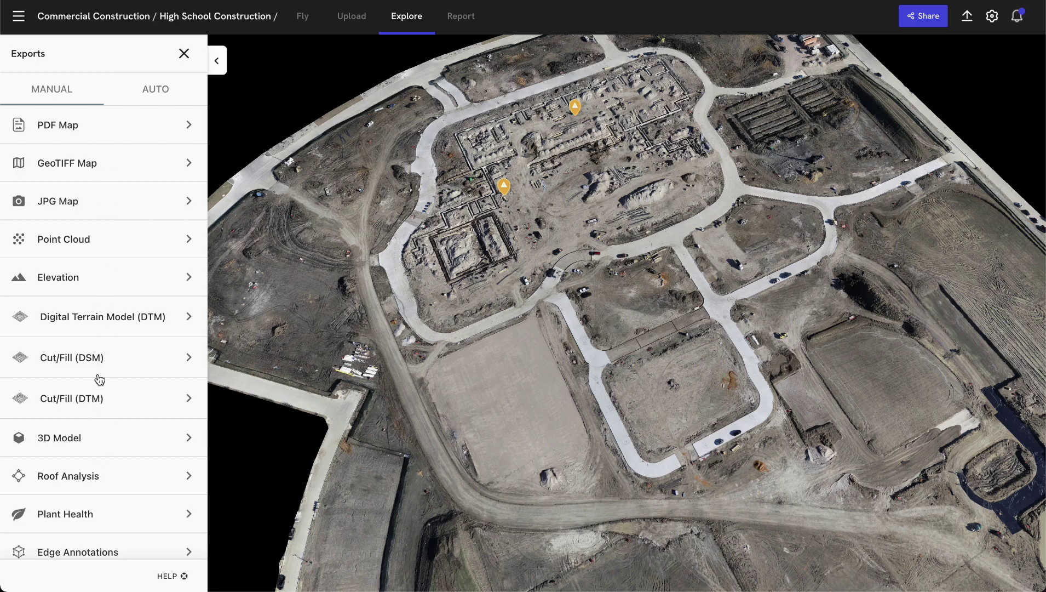
# Open the Elevation export (GeoTIFF, 4.50 in/px) and zoom and pan its map preview
pyautogui.click(101, 284)
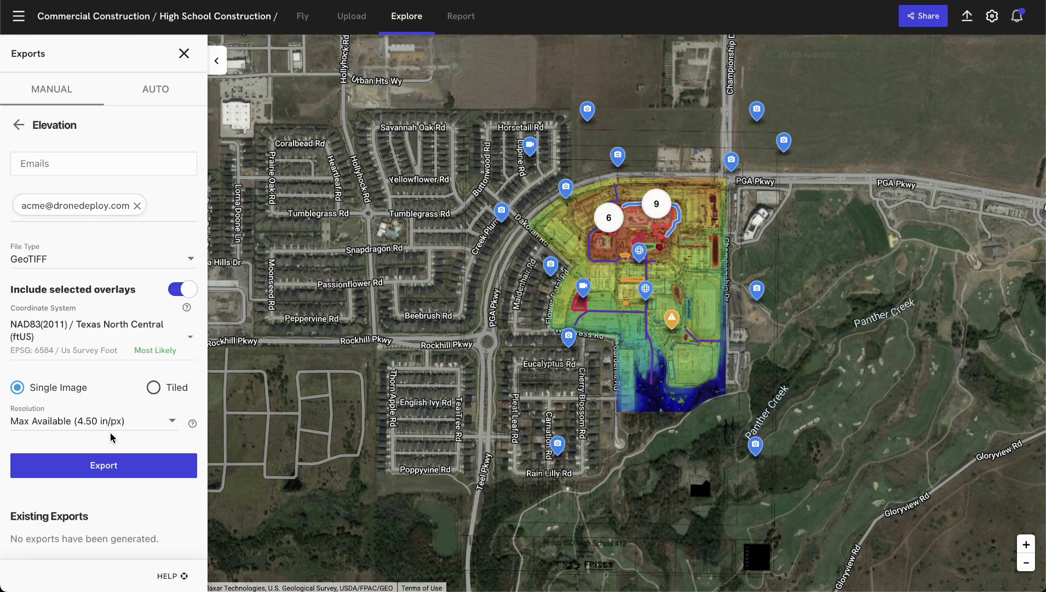
pyautogui.scroll(5, 666, 268)
pyautogui.moveTo(696, 267); pyautogui.dragTo(658, 280)
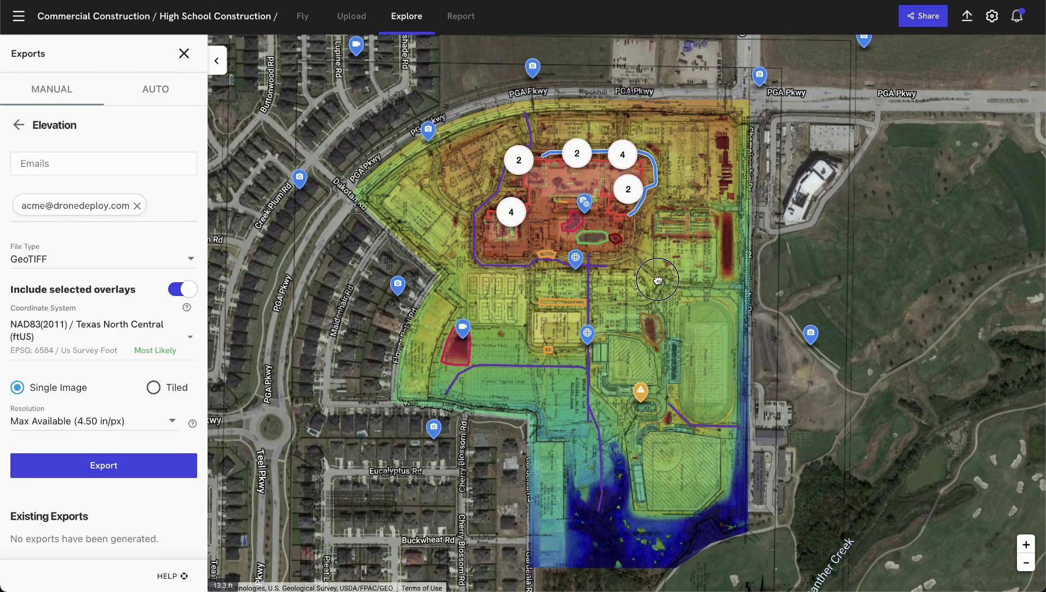
# On the AUTO exports tab, create a new export and browse its export type list
pyautogui.click(173, 95)
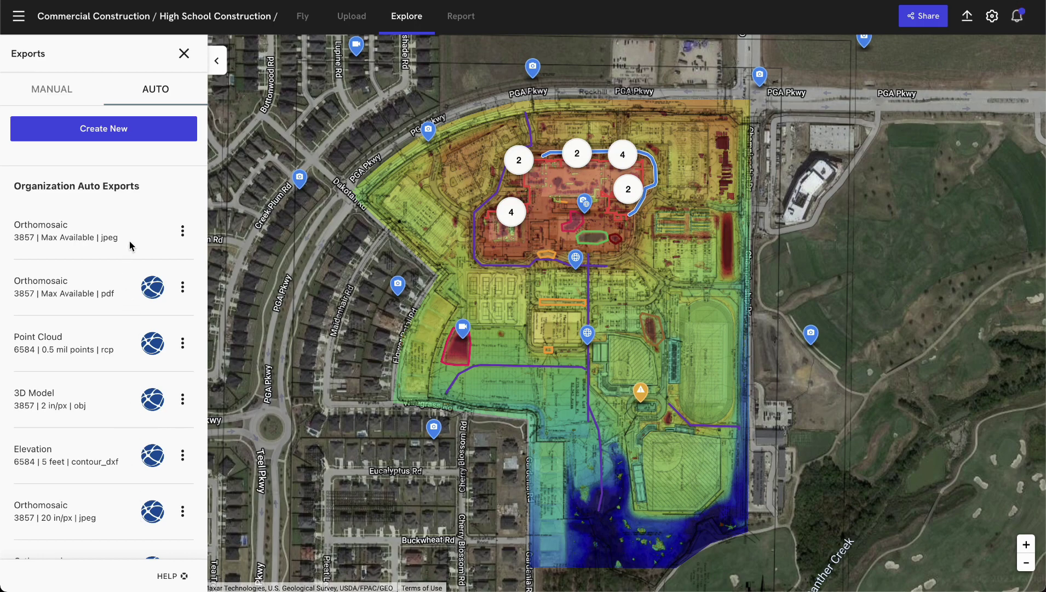
pyautogui.click(128, 125)
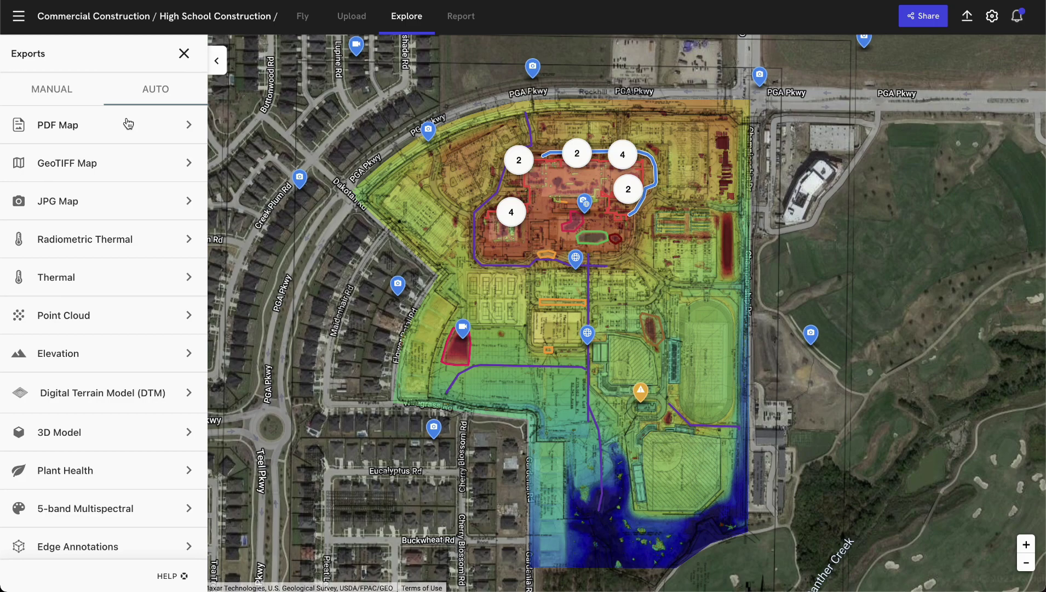
pyautogui.scroll(-2, 127, 225)
pyautogui.scroll(2, 127, 225)
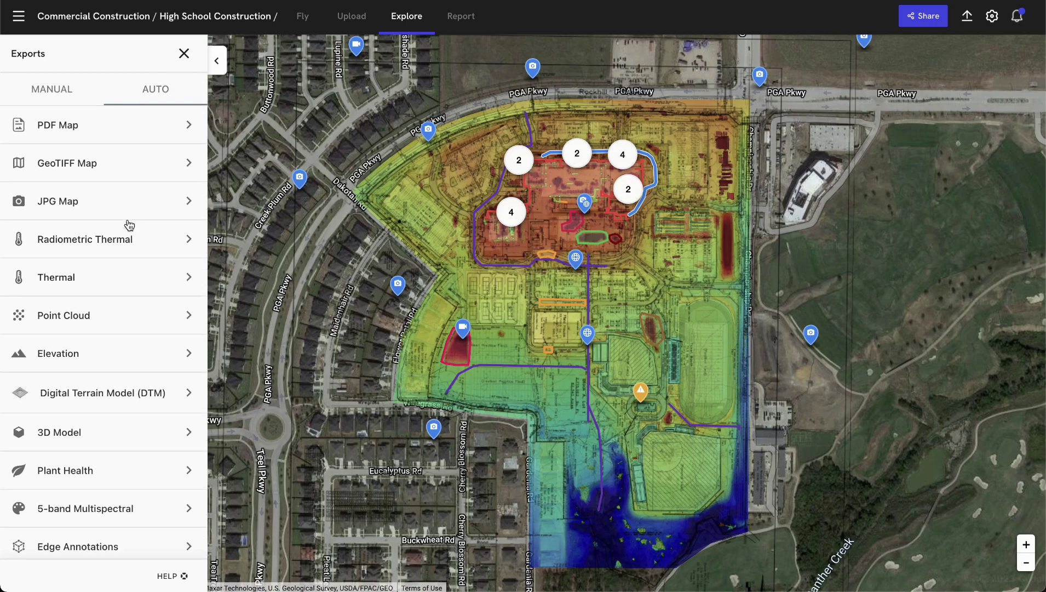